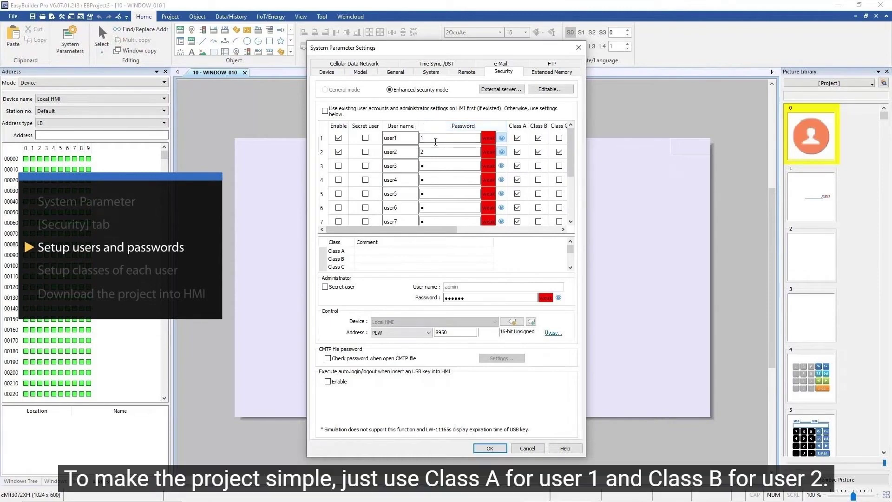
# - Remove Class A from user2 and Class B from user1, then apply the security settings
pyautogui.click(517, 152)
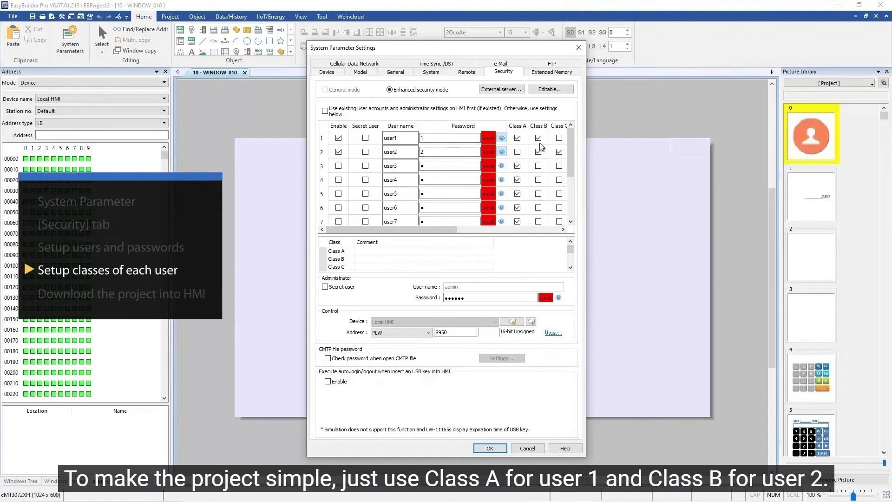
pyautogui.click(540, 139)
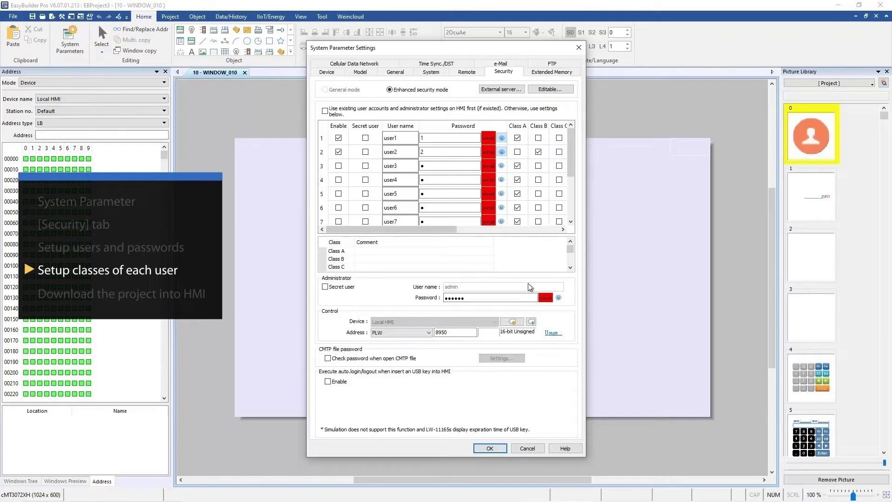
pyautogui.click(490, 448)
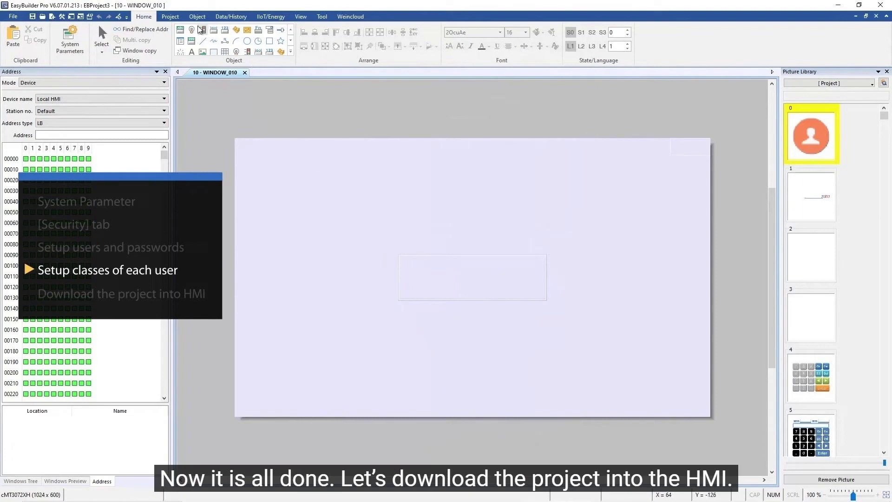
pyautogui.click(170, 17)
# - Save the project as 'remote HMI' and download it to the HMI at 192.168.2.124
pyautogui.click(179, 39)
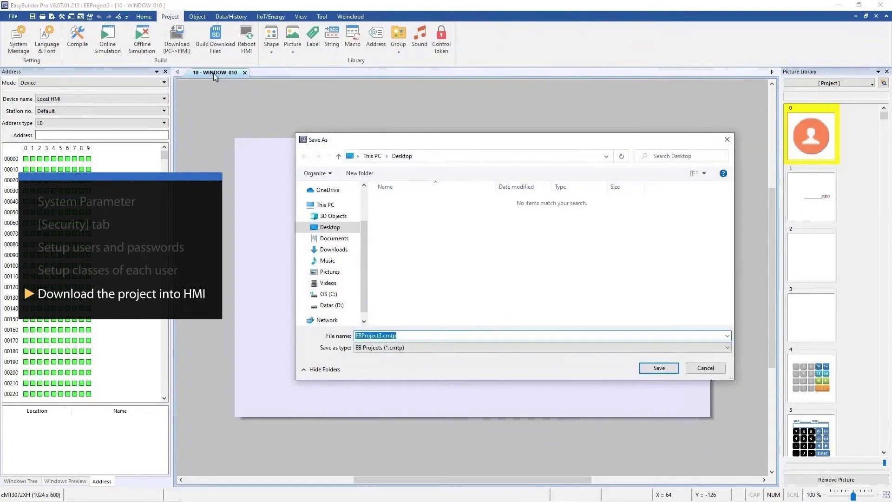
pyautogui.write('remote HMI')
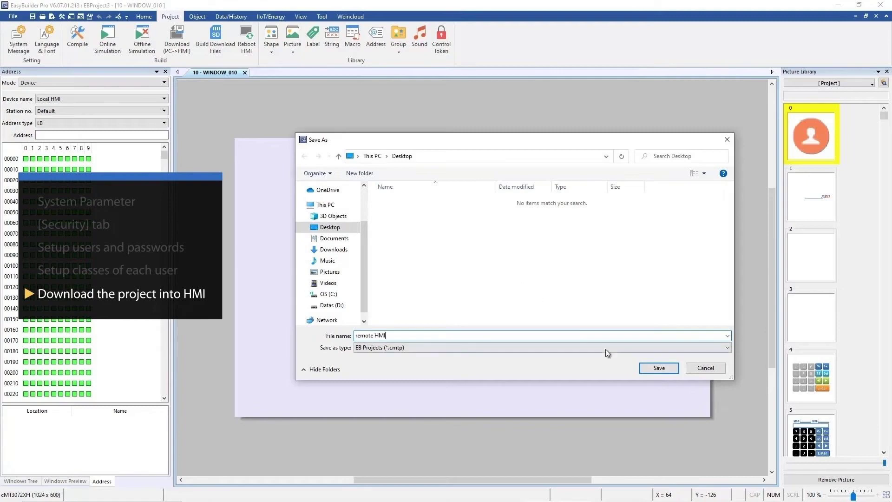
pyautogui.click(655, 372)
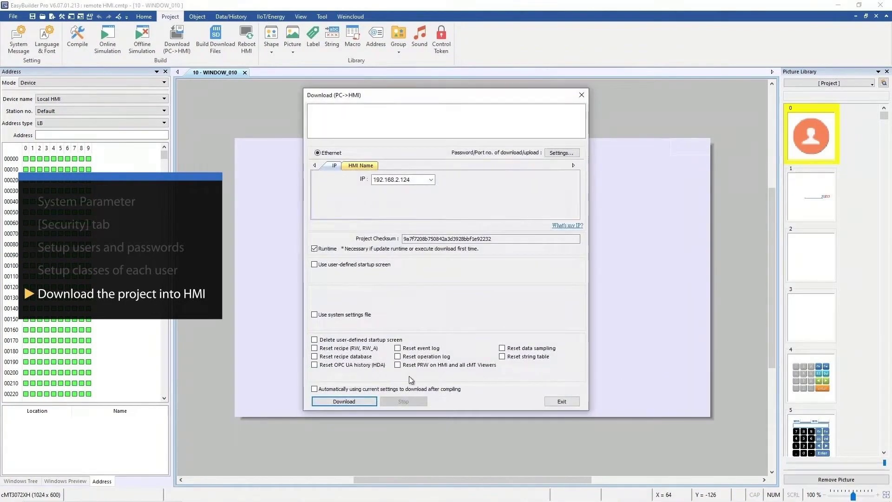
pyautogui.click(345, 400)
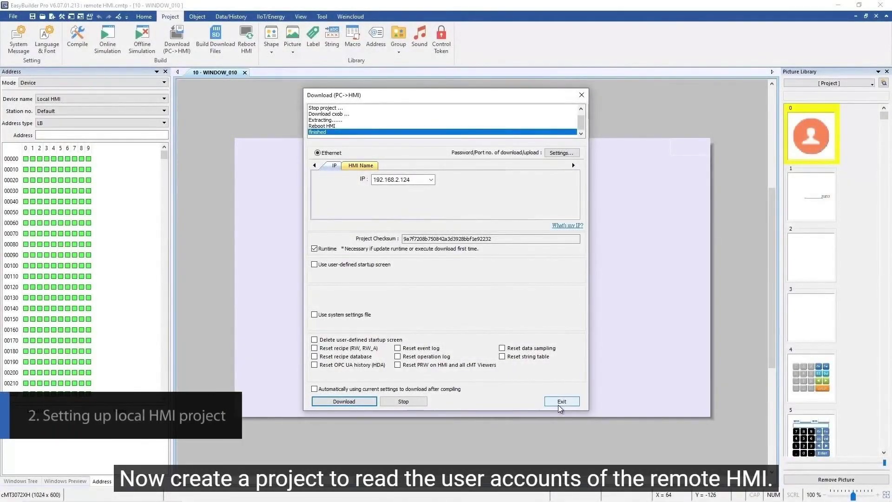
pyautogui.click(559, 402)
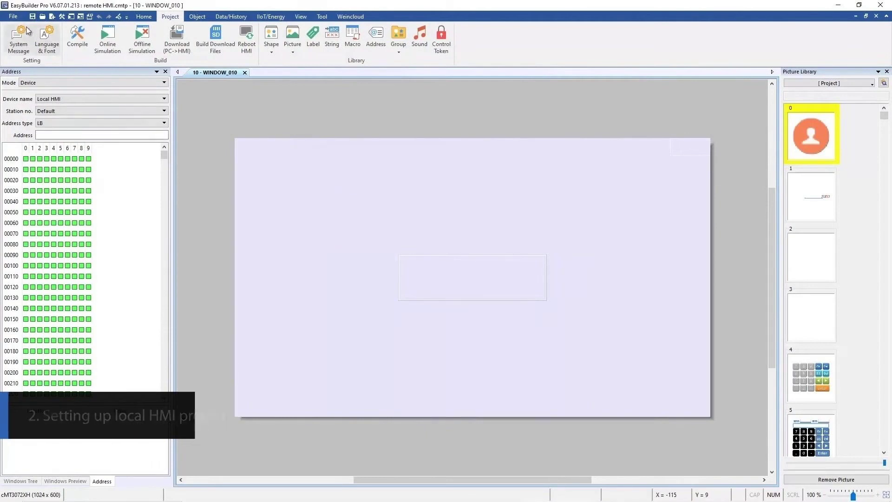
# - Close remote HMI, create a new cMT3072XH project, and open its System Parameters Security settings
pyautogui.click(13, 16)
pyautogui.click(28, 105)
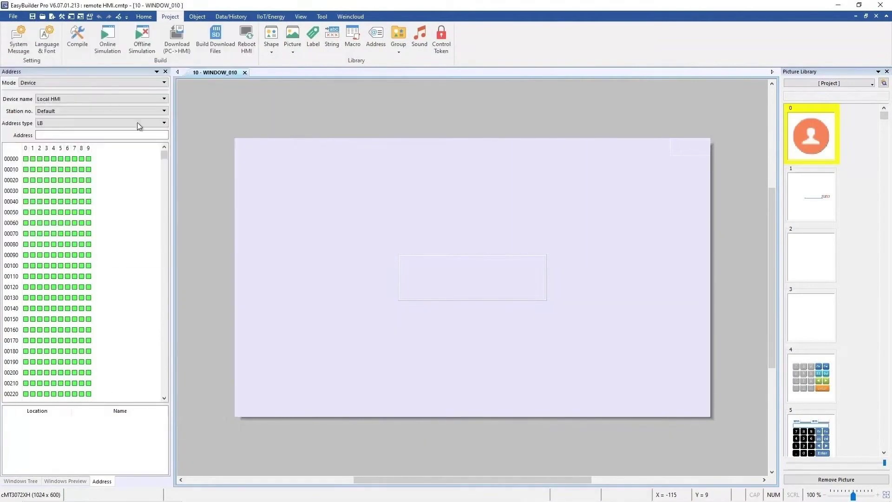
pyautogui.hotkey('ctrl', 'n')
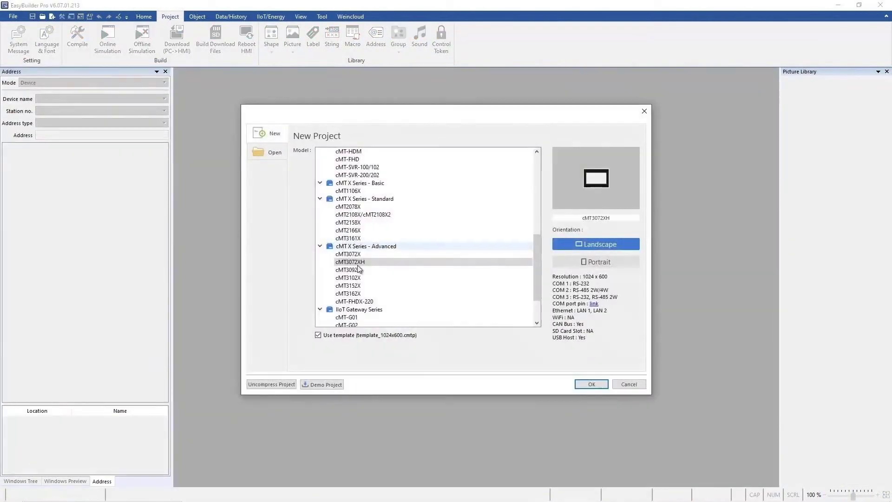
pyautogui.click(588, 387)
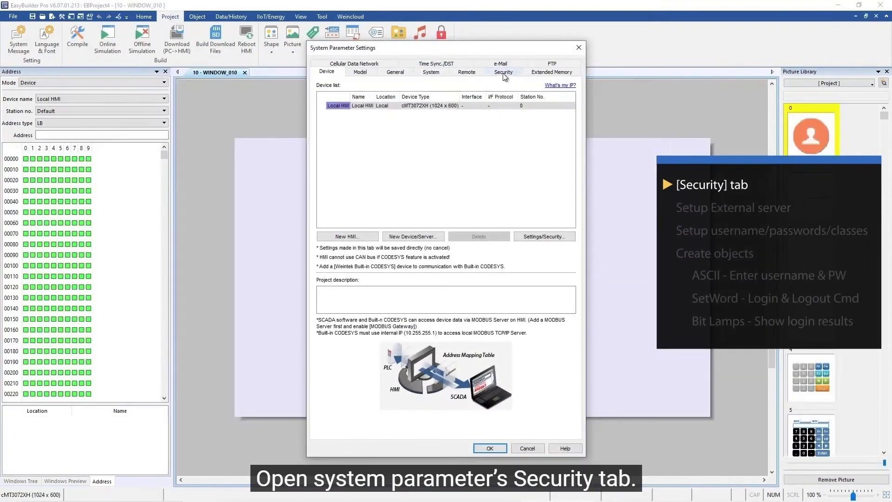
pyautogui.click(503, 74)
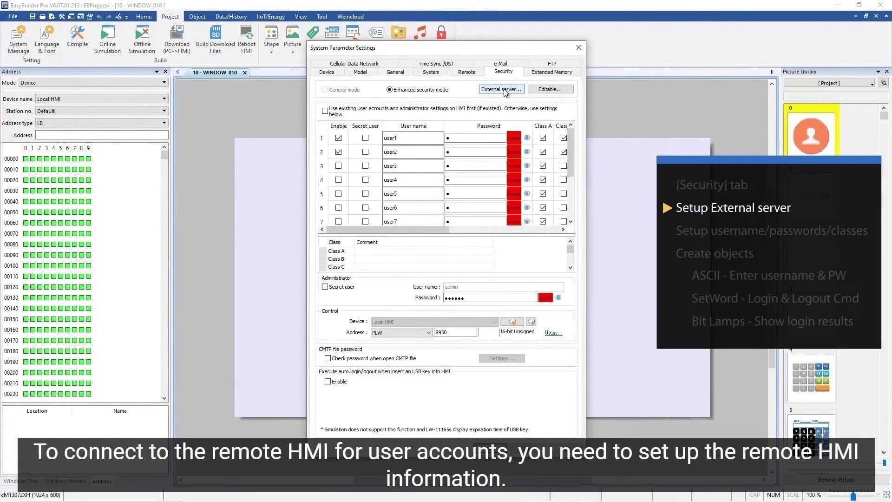
# - Set the external login server to Remote HMI at IP 192.168.2.124 with the default result address
pyautogui.click(505, 91)
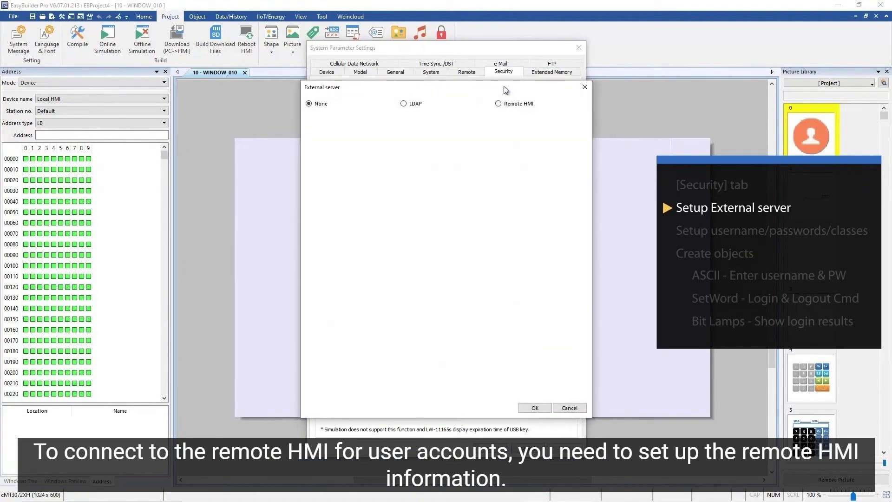
pyautogui.click(499, 103)
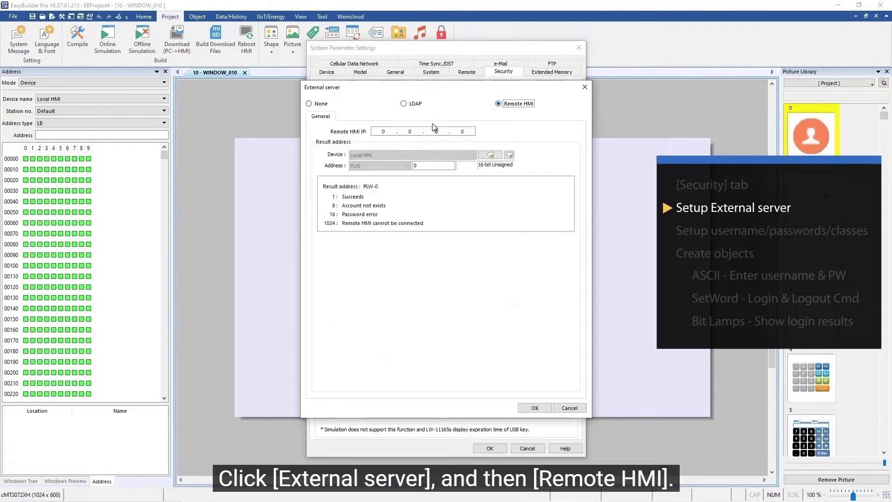
pyautogui.click(383, 131)
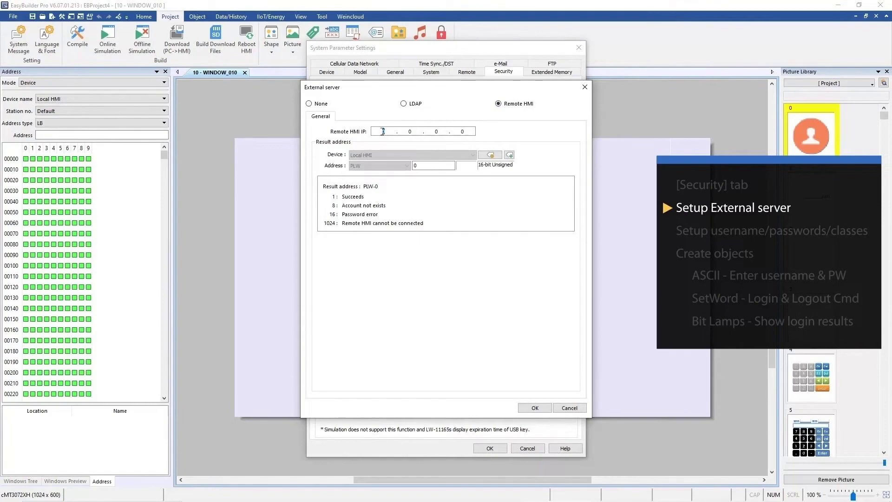
pyautogui.write('192.')
pyautogui.write('168.')
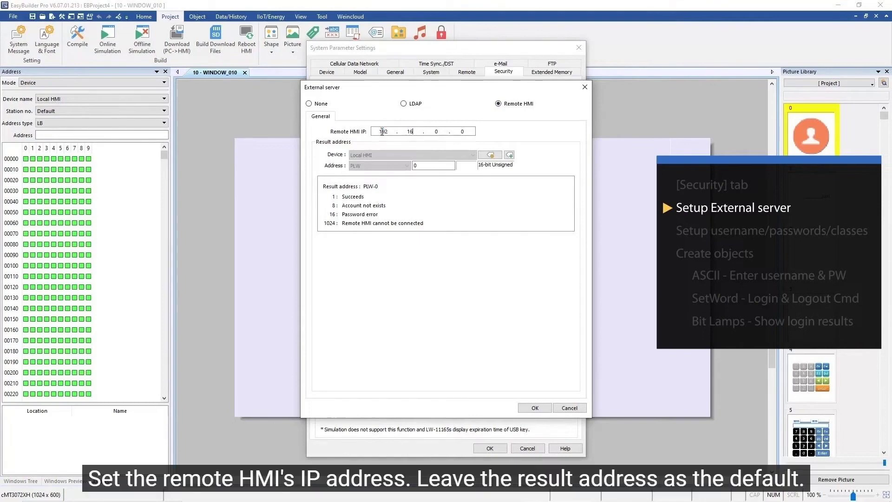
pyautogui.write('2')
pyautogui.press('Right')
pyautogui.press('Delete')
pyautogui.write('124')
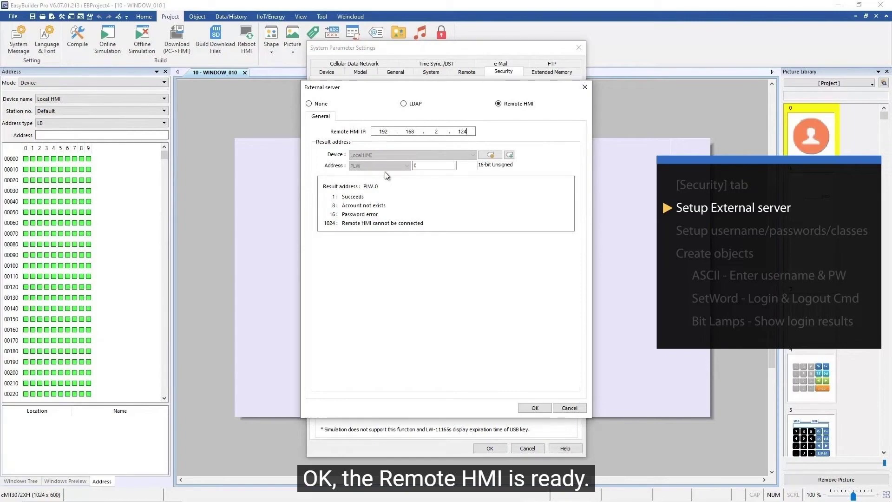
pyautogui.click(534, 408)
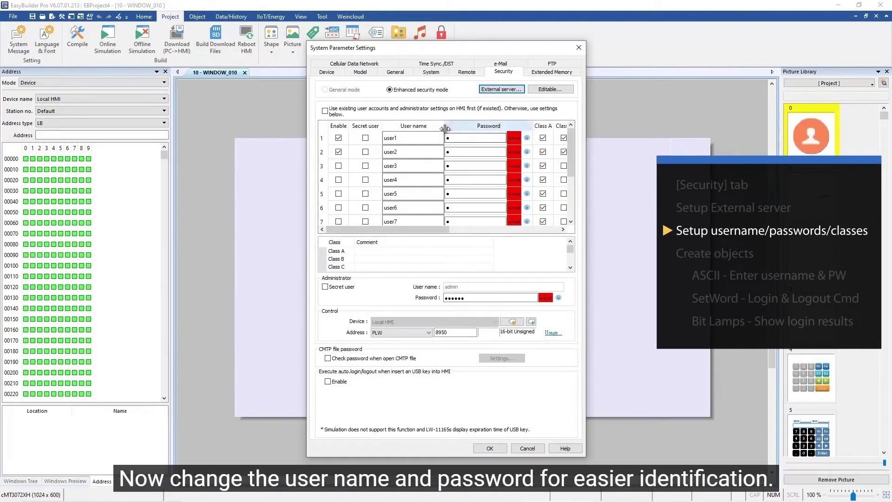
# - Rename the two security users to A and B
pyautogui.moveTo(444, 125); pyautogui.dragTo(422, 126)
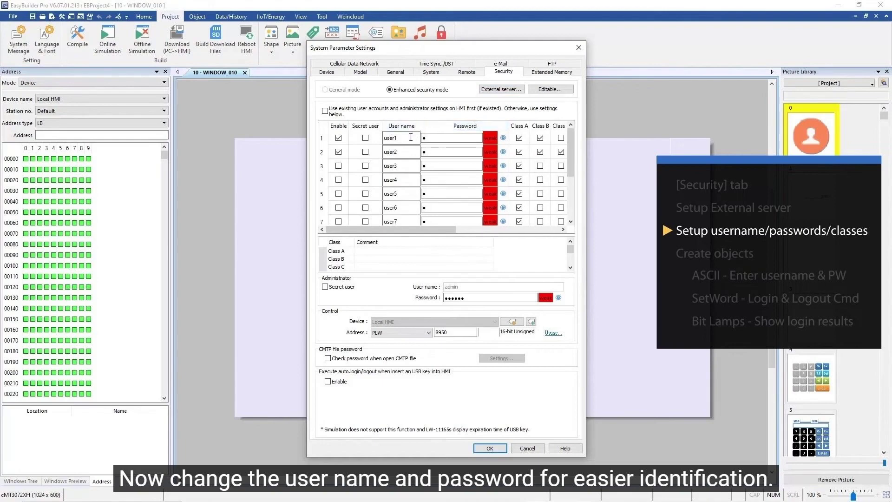
pyautogui.doubleClick(386, 137)
pyautogui.write('A')
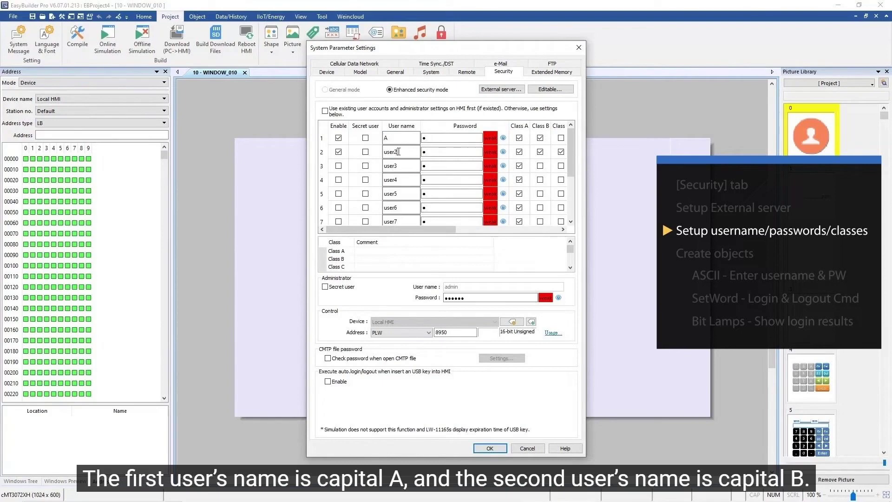
pyautogui.doubleClick(394, 151)
pyautogui.write('B')
pyautogui.click(446, 138)
pyautogui.click(502, 139)
pyautogui.click(503, 152)
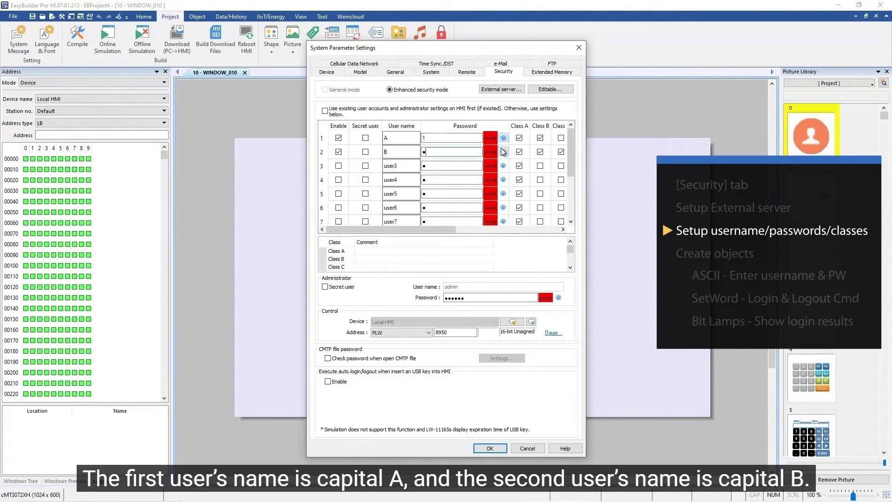
pyautogui.moveTo(428, 137); pyautogui.dragTo(421, 150)
pyautogui.write('a')
pyautogui.click(431, 148)
pyautogui.write('b')
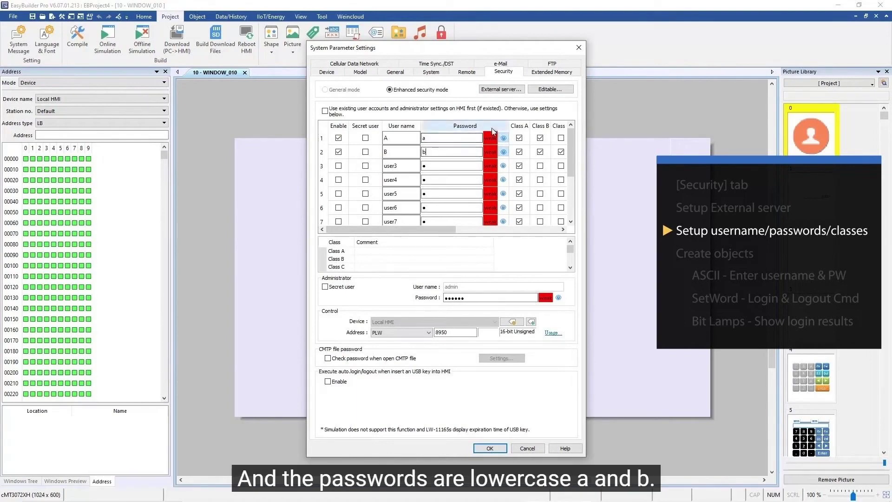
# - Clear Class A from user B and Classes A and B from user A, then apply the settings
pyautogui.moveTo(509, 123); pyautogui.dragTo(465, 123)
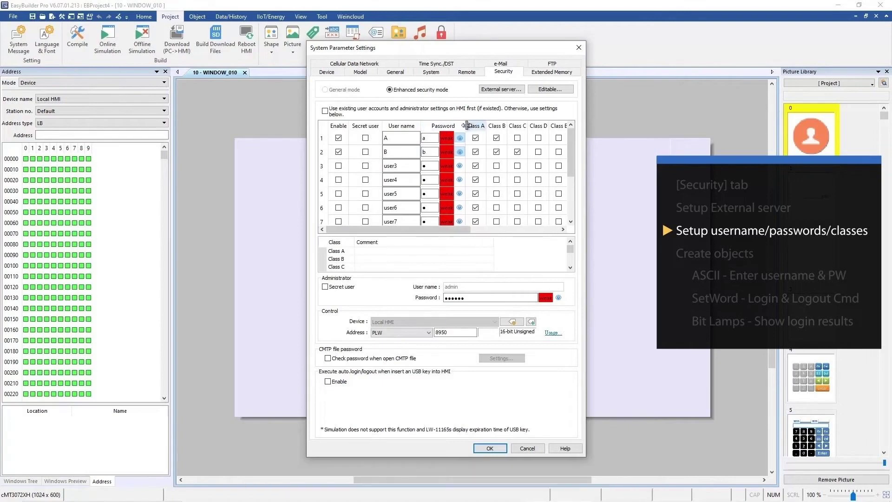
pyautogui.click(476, 152)
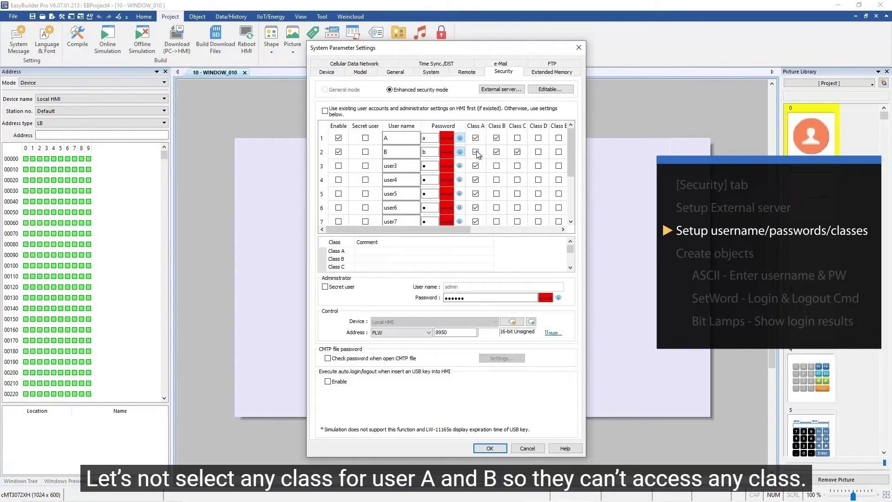
pyautogui.click(498, 139)
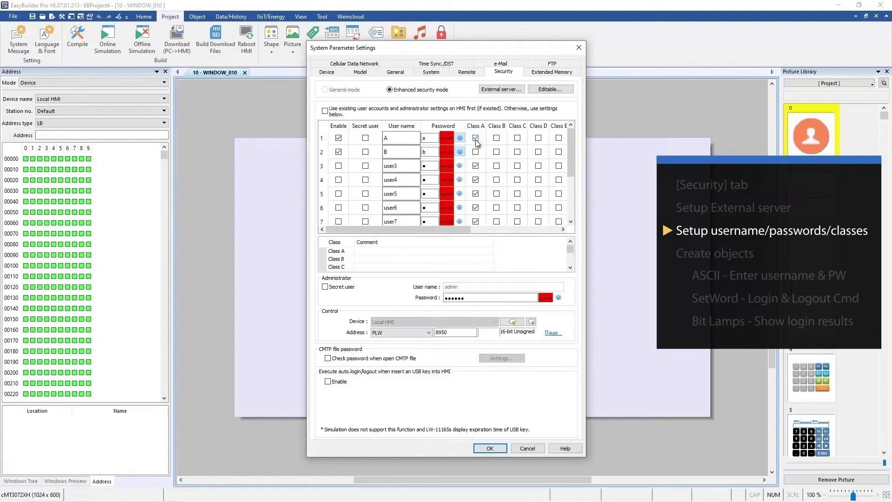
pyautogui.click(475, 139)
pyautogui.click(489, 448)
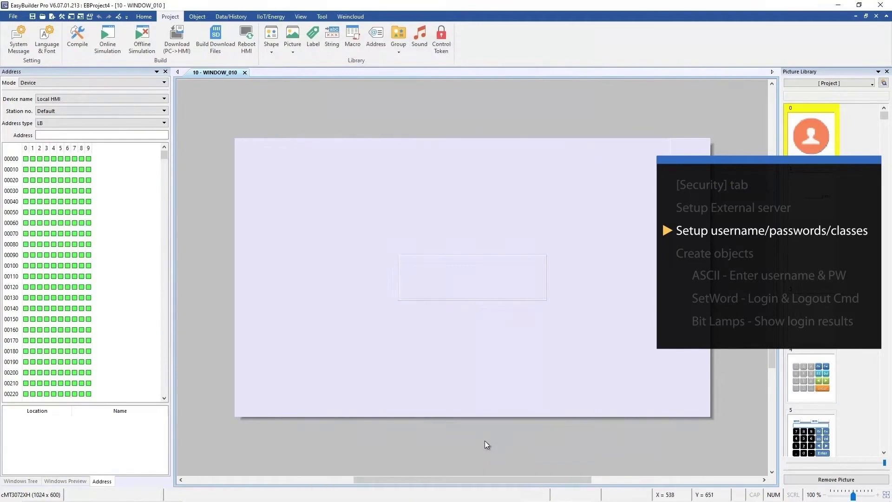
# - Create an ASCII object addressed to the user-defined UAC user name tag, 8 words long
pyautogui.click(197, 18)
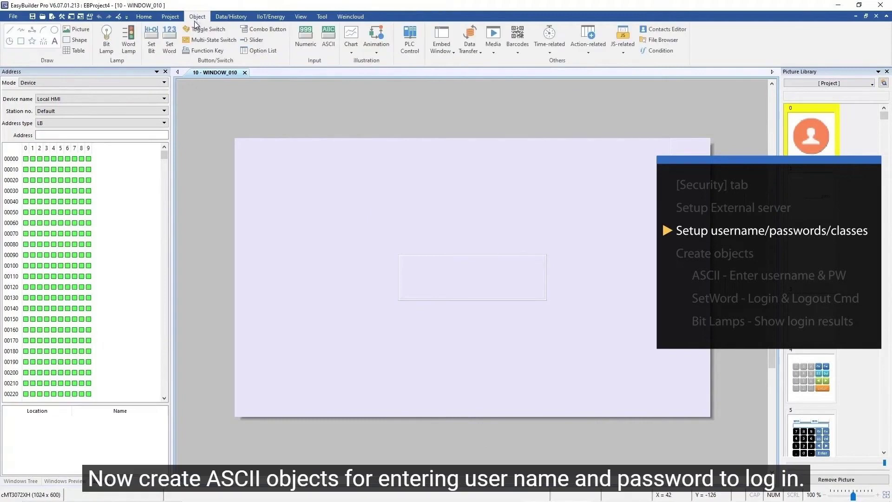
pyautogui.click(327, 51)
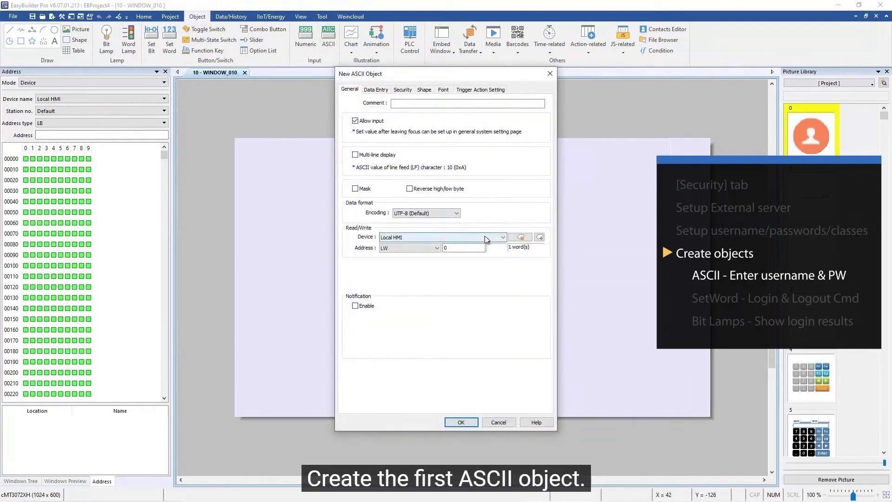
pyautogui.click(519, 237)
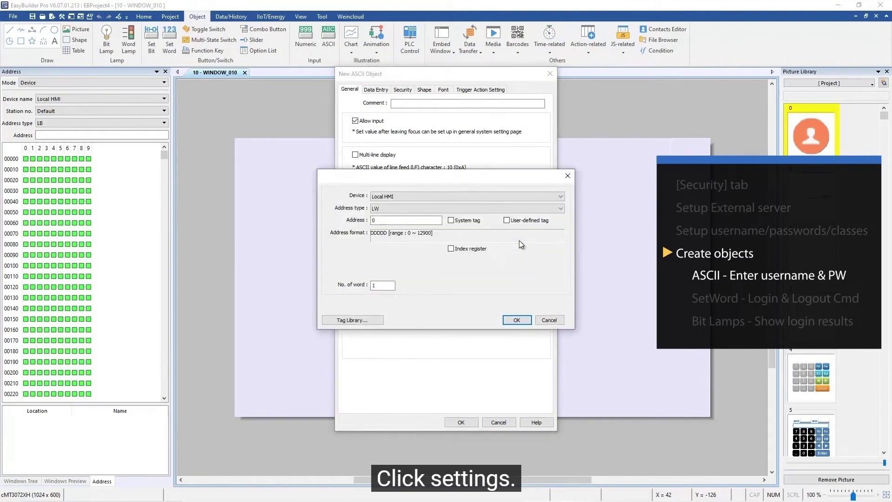
pyautogui.click(507, 220)
pyautogui.click(473, 210)
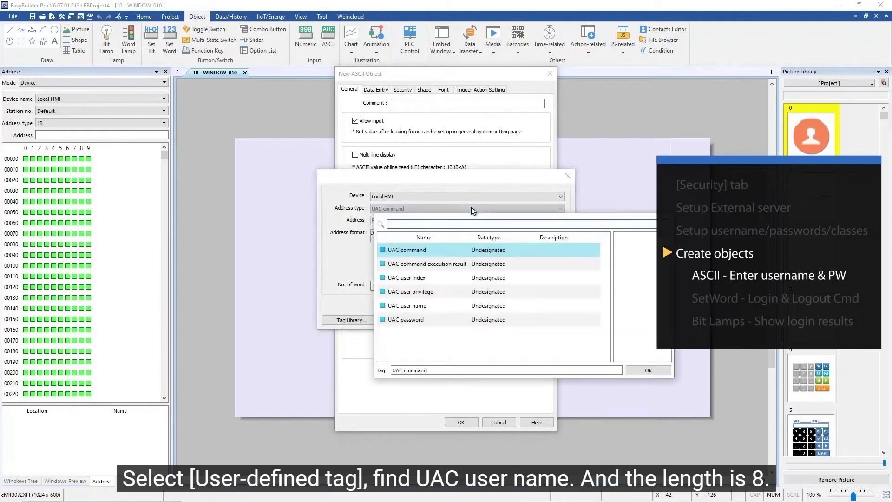
pyautogui.click(447, 308)
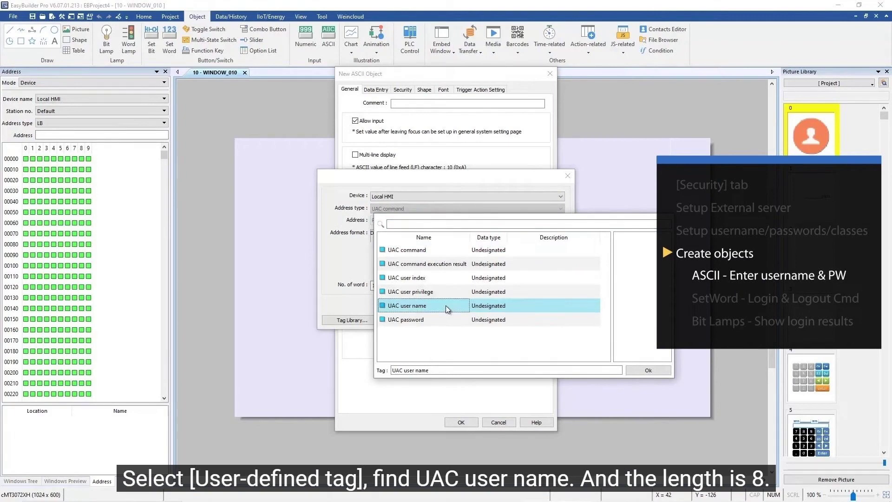
pyautogui.click(646, 370)
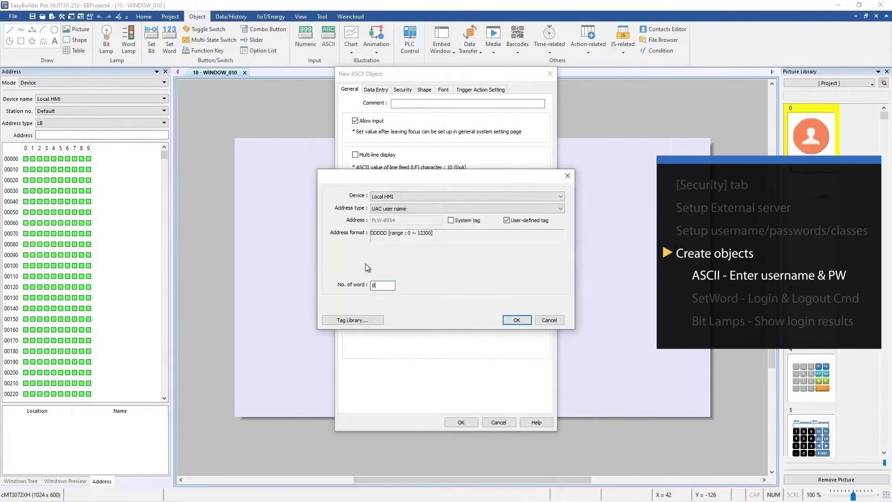
pyautogui.click(516, 320)
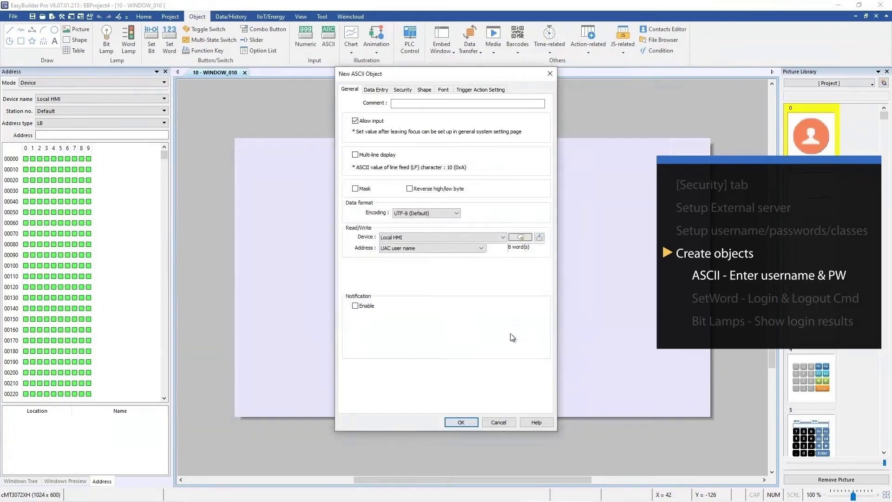
pyautogui.click(473, 425)
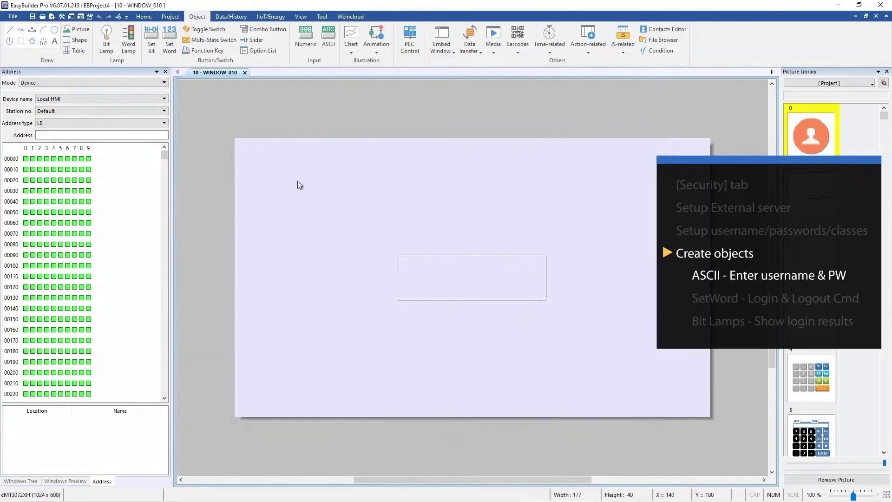
# - Place the user-name field at the window's top-left and paste a copy below it
pyautogui.click(286, 184)
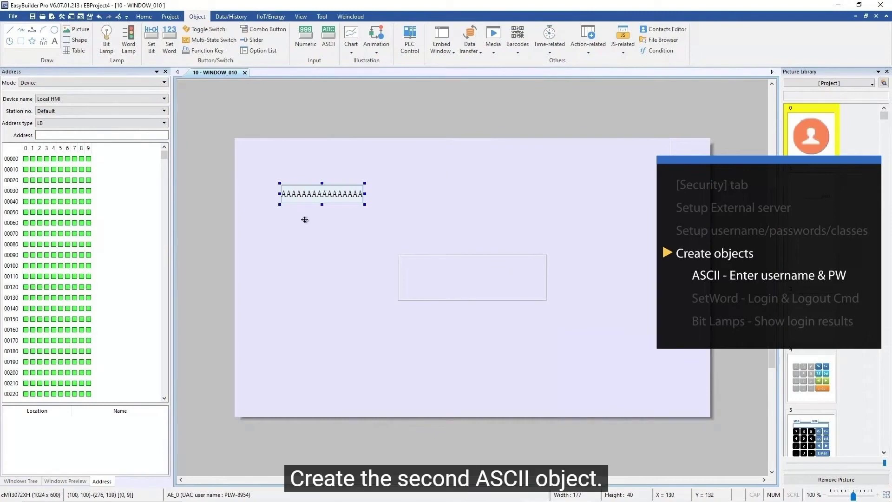
pyautogui.hotkey('ctrl', 'v')
pyautogui.moveTo(311, 206); pyautogui.dragTo(302, 239)
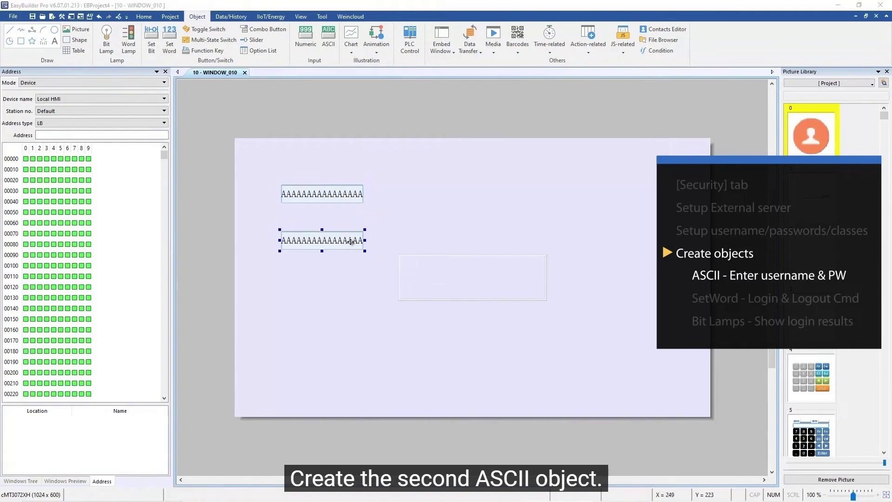
# - Change the copied field's address to the UAC password tag
pyautogui.doubleClick(350, 241)
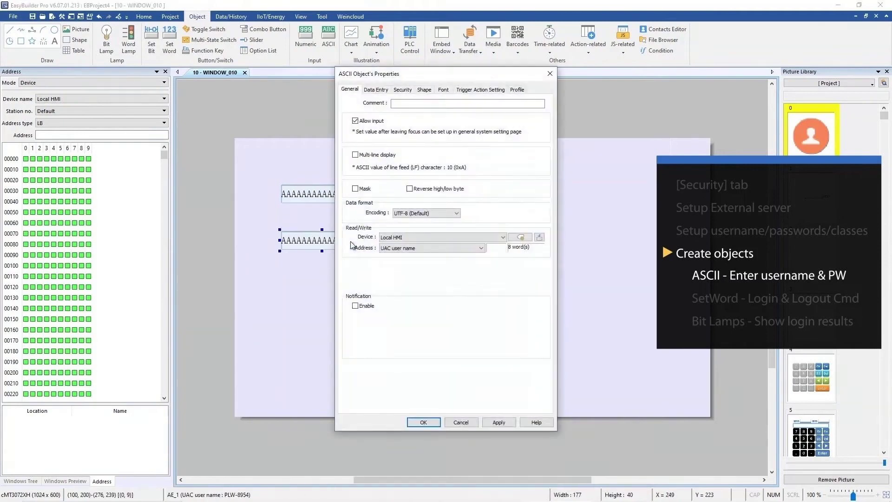
pyautogui.click(424, 248)
pyautogui.click(451, 360)
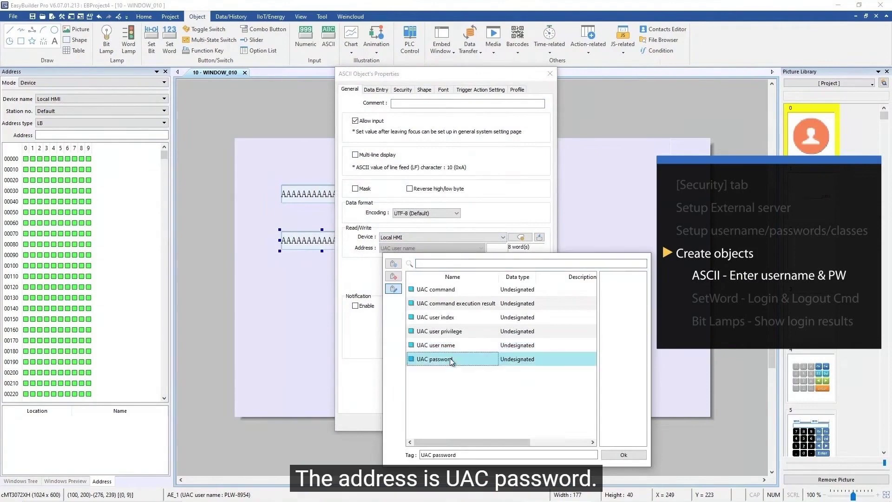
pyautogui.click(623, 454)
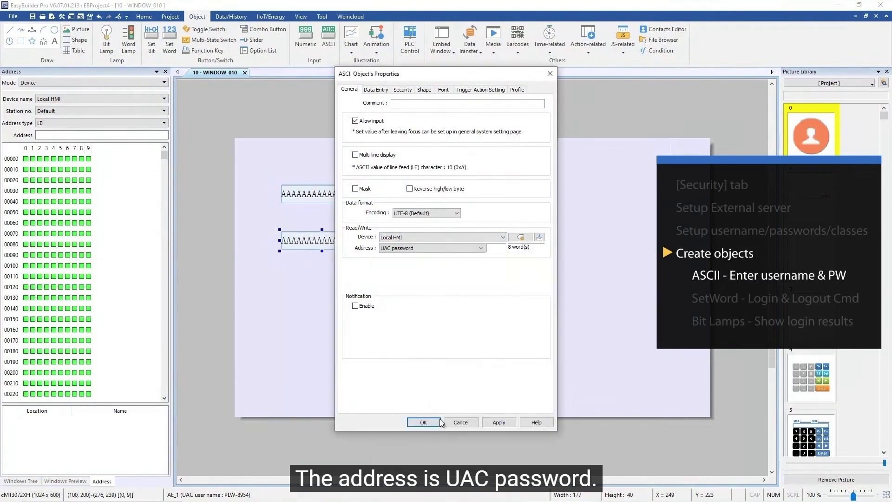
pyautogui.click(439, 422)
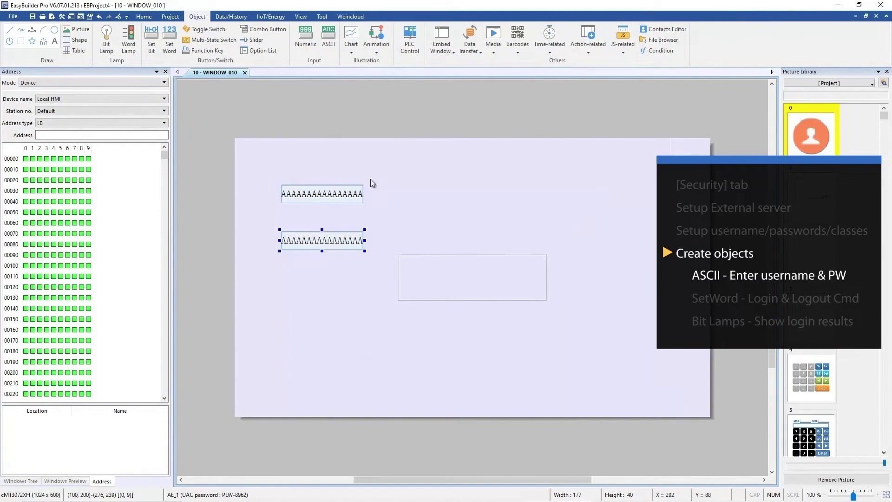
# - Configure a Set Word on UAC command using Object control command, Enhanced Security Mode, log in by user name
pyautogui.click(170, 47)
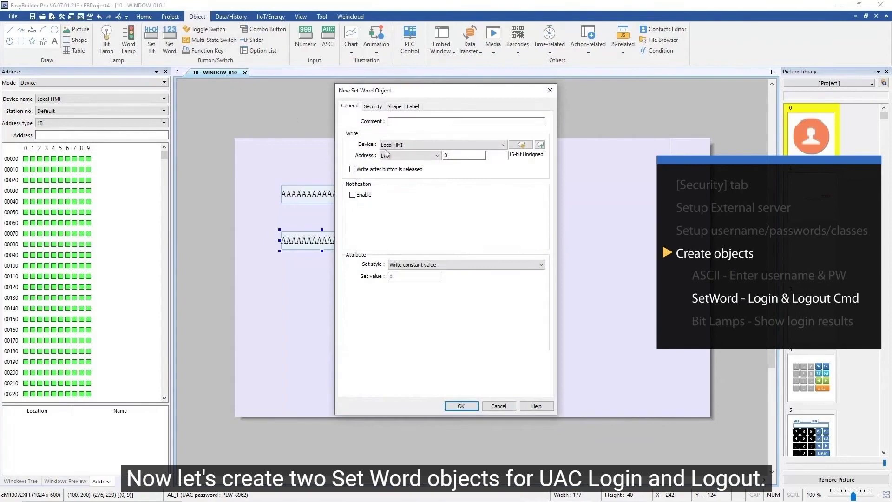
pyautogui.click(520, 145)
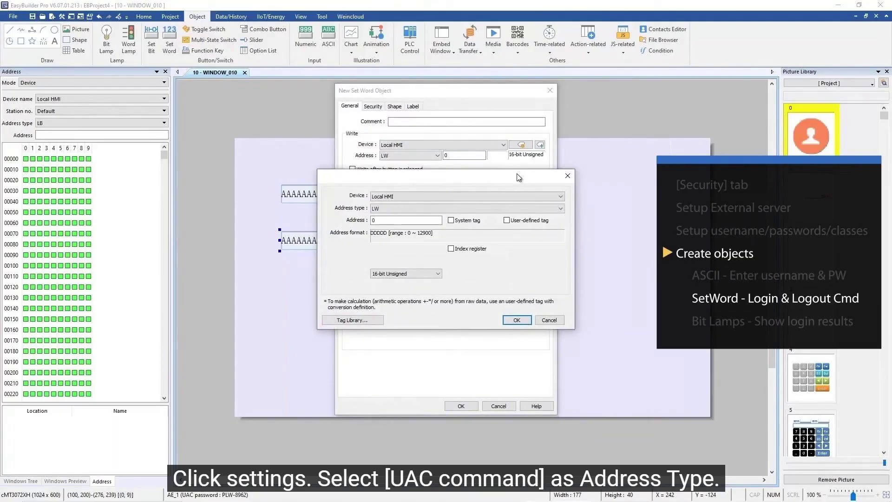
pyautogui.click(523, 208)
pyautogui.click(523, 220)
pyautogui.click(523, 219)
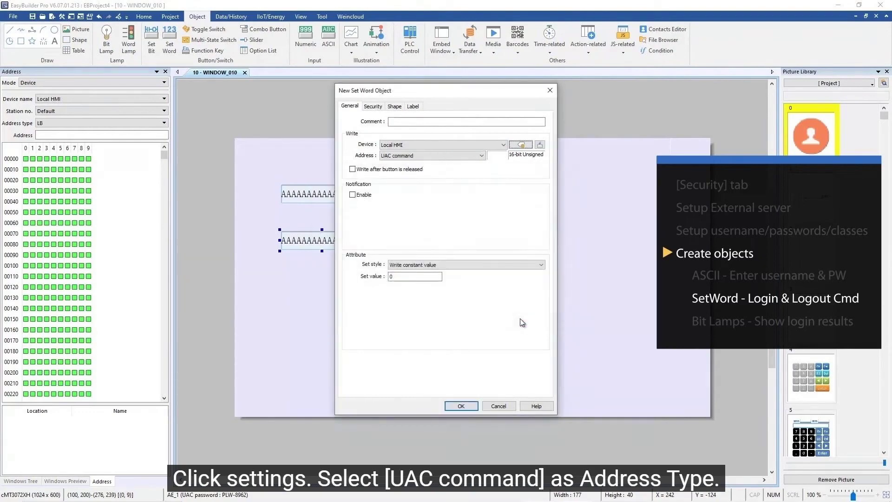
pyautogui.click(461, 265)
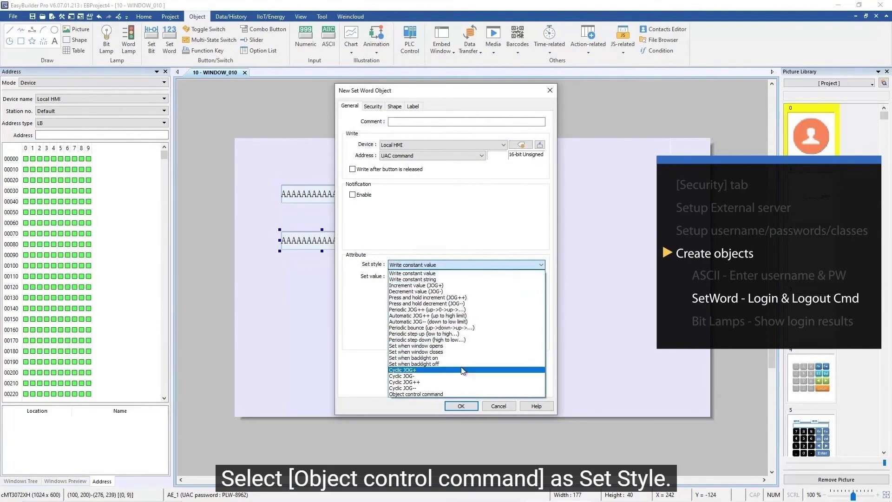
pyautogui.click(460, 394)
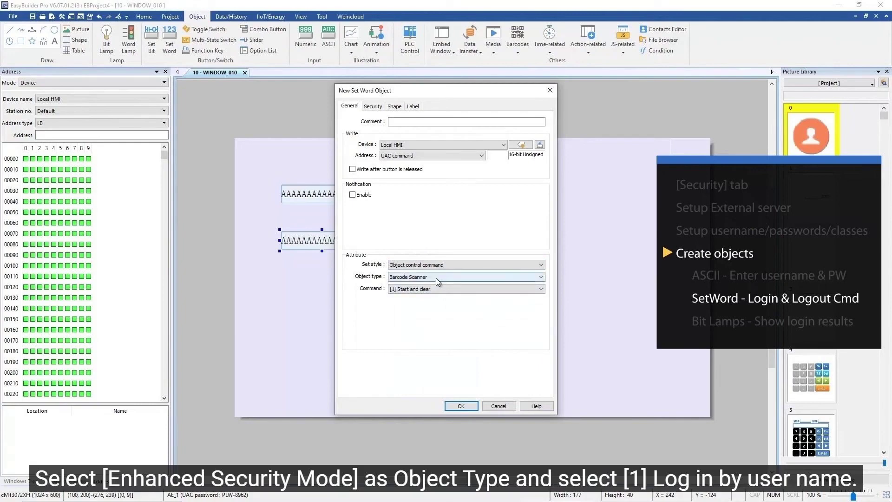
pyautogui.click(436, 278)
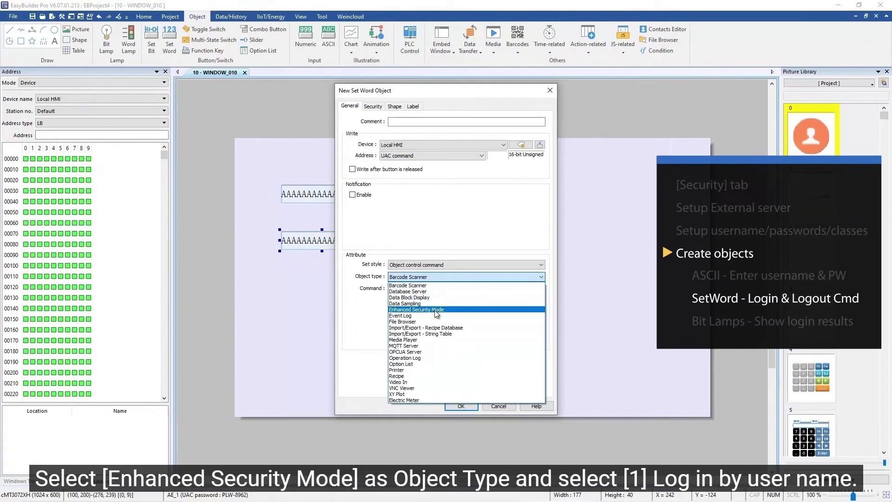
pyautogui.click(434, 310)
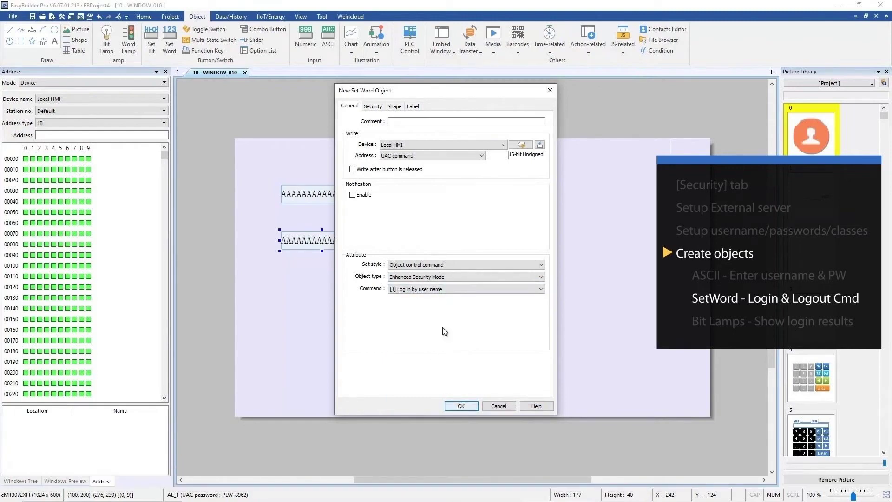
# - Label the button 'Login' and place it below the two fields
pyautogui.click(412, 106)
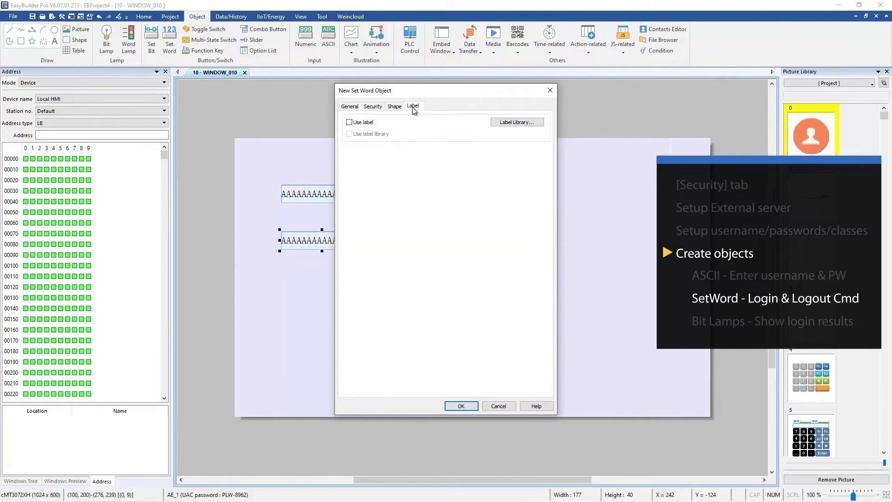
pyautogui.click(364, 123)
pyautogui.click(403, 210)
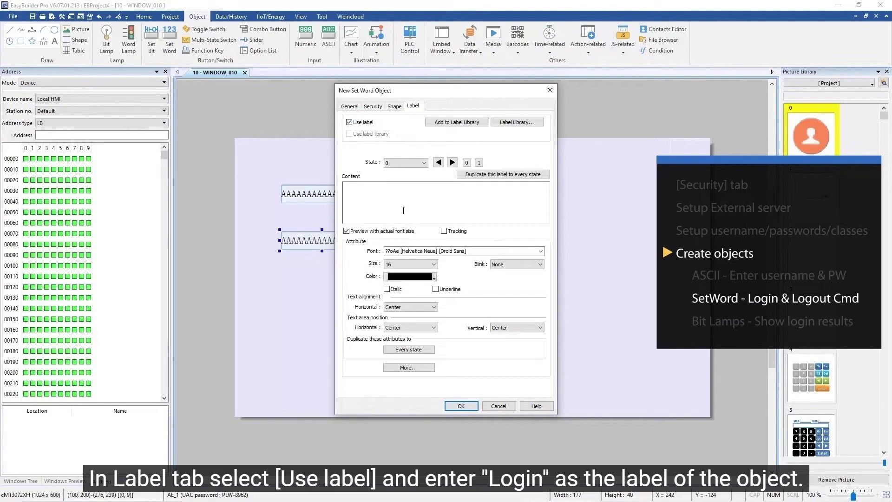
pyautogui.write('Login')
pyautogui.click(461, 406)
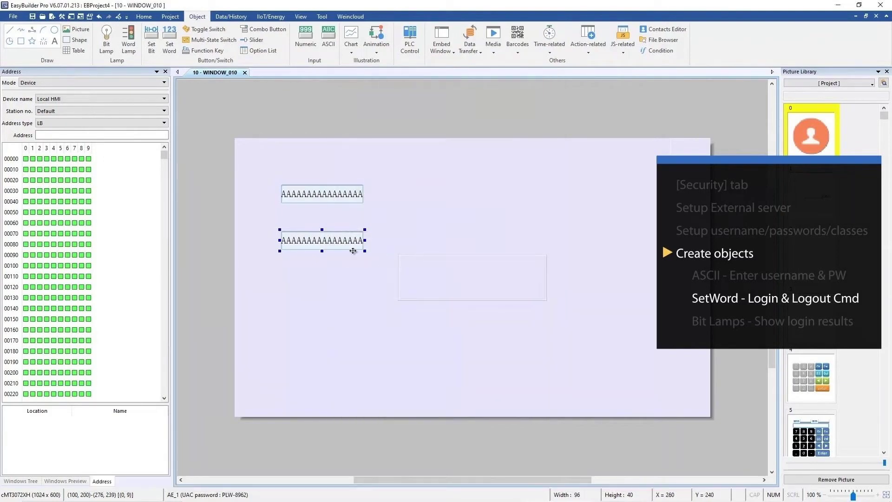
pyautogui.click(266, 279)
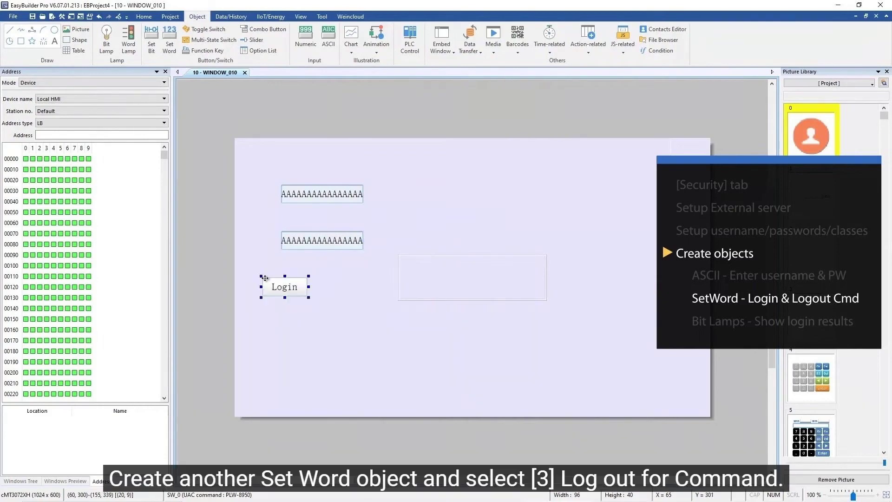
# - Duplicate the Login button beside it, set its command to [3] Log out, and label it 'Logout'
pyautogui.hotkey('ctrl', 'c')
pyautogui.hotkey('ctrl', 'v')
pyautogui.moveTo(279, 293); pyautogui.dragTo(344, 282)
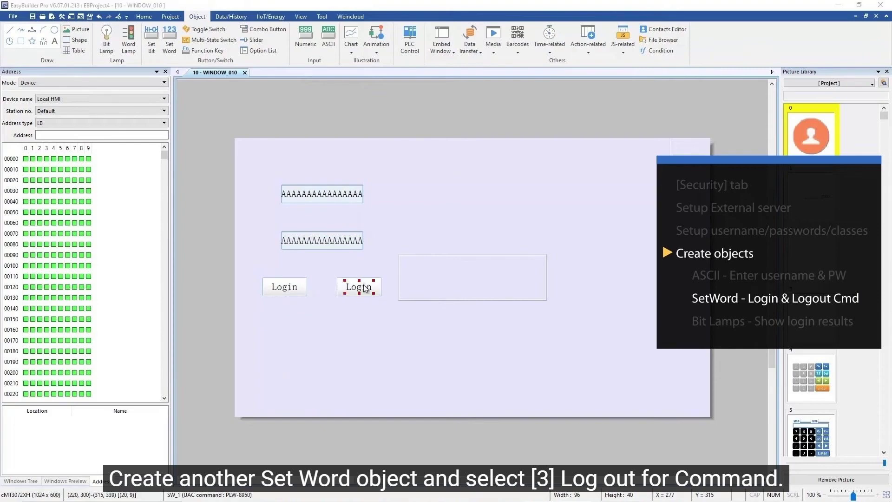
pyautogui.doubleClick(365, 288)
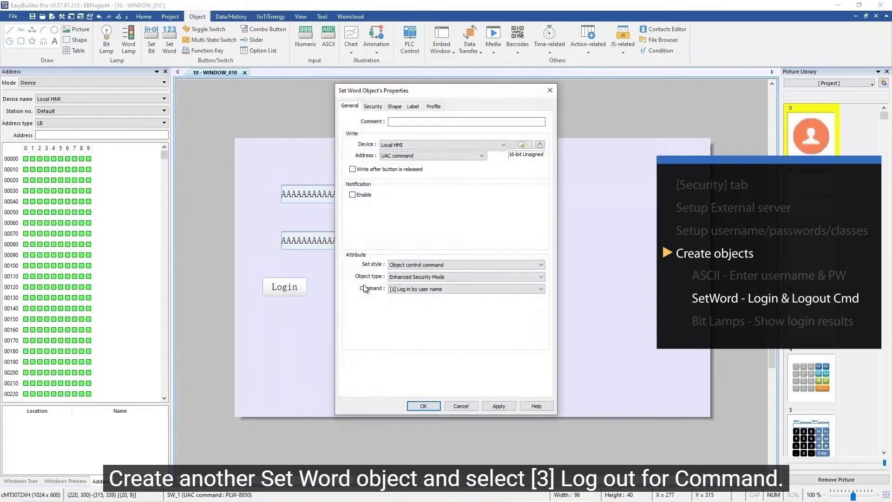
pyautogui.click(407, 289)
pyautogui.click(406, 310)
pyautogui.click(416, 108)
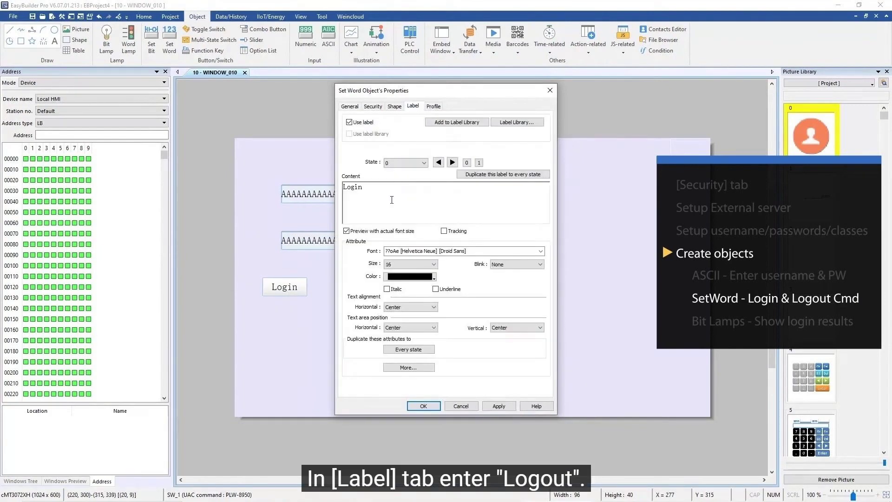
pyautogui.moveTo(364, 187); pyautogui.dragTo(324, 185)
pyautogui.write('Logout')
pyautogui.click(425, 405)
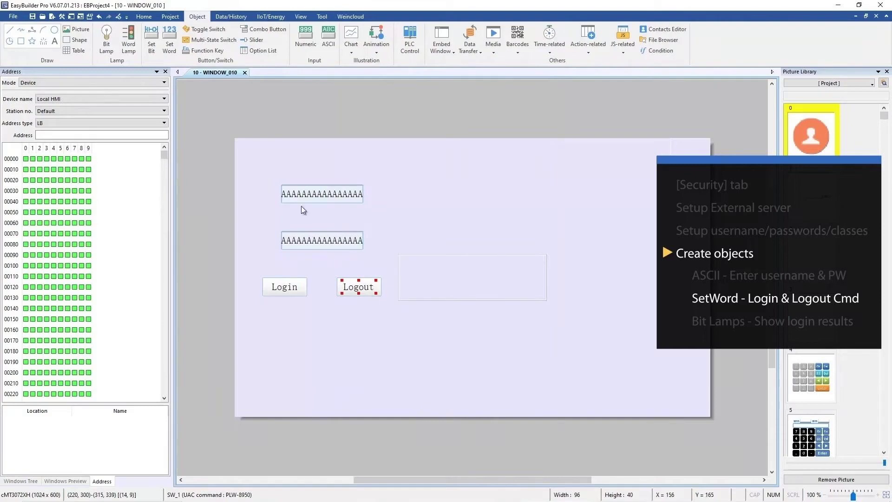
pyautogui.click(111, 46)
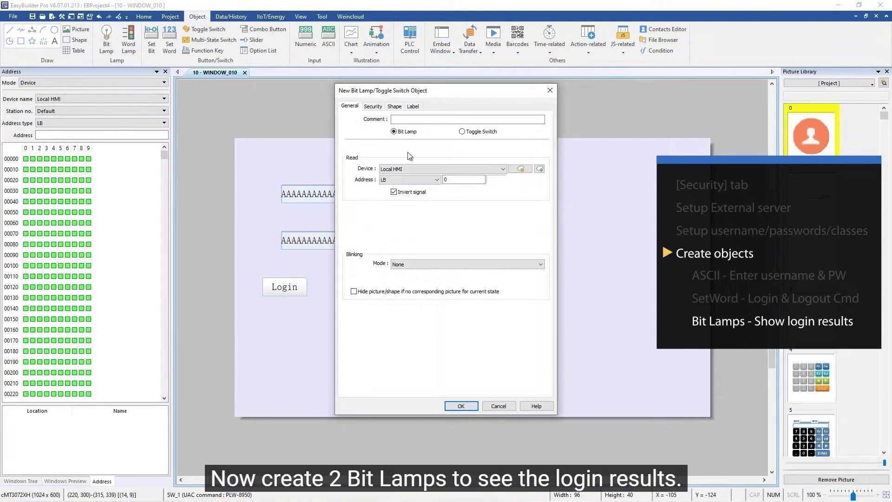
# - Set the bit lamp's object class to Class A, place it above the buttons, and paste a copy to its right
pyautogui.click(379, 108)
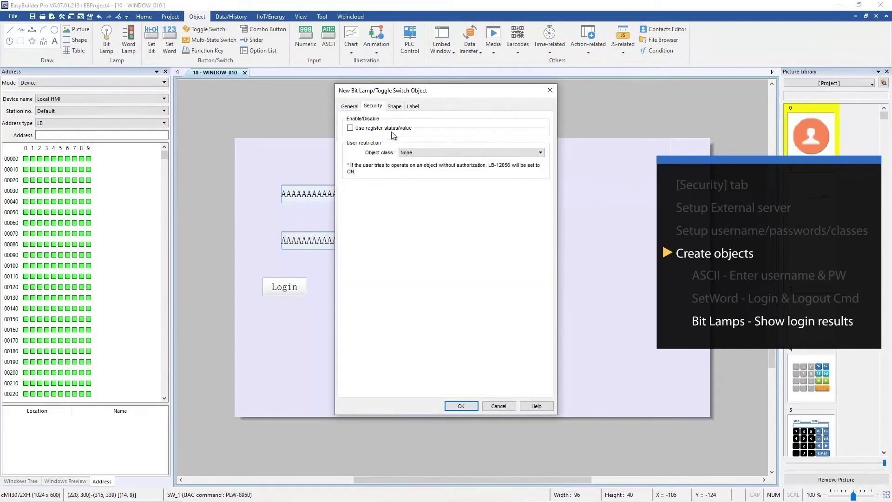
pyautogui.click(418, 153)
pyautogui.click(419, 166)
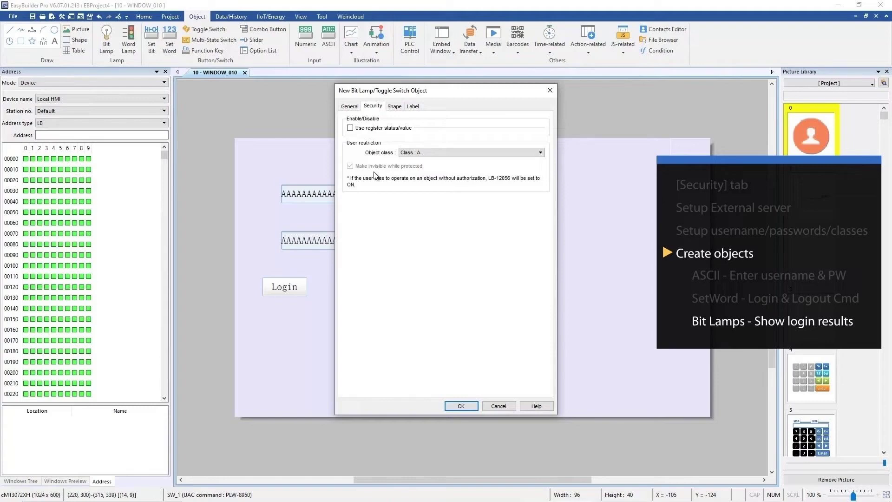
pyautogui.click(469, 405)
pyautogui.click(441, 198)
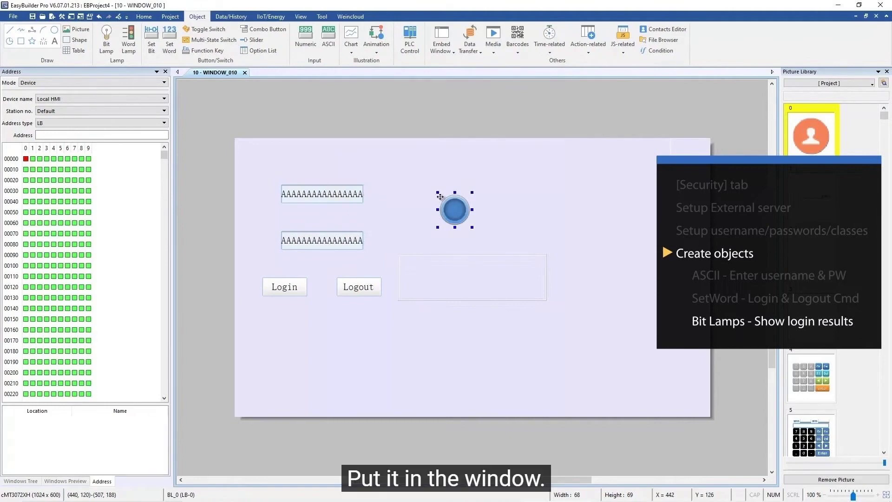
pyautogui.hotkey('ctrl', 'v')
pyautogui.moveTo(462, 219); pyautogui.dragTo(529, 211)
# - Set the copied lamp's object class to Class B and change its shape colour to red
pyautogui.doubleClick(531, 211)
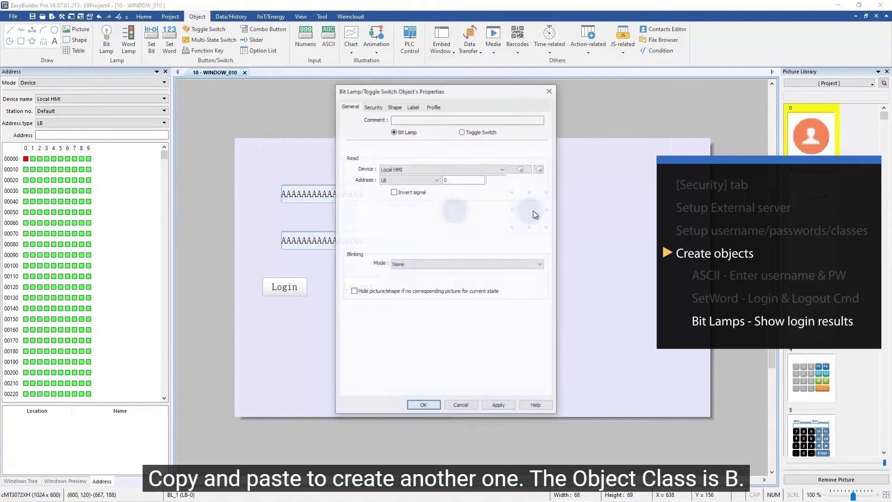
pyautogui.click(373, 107)
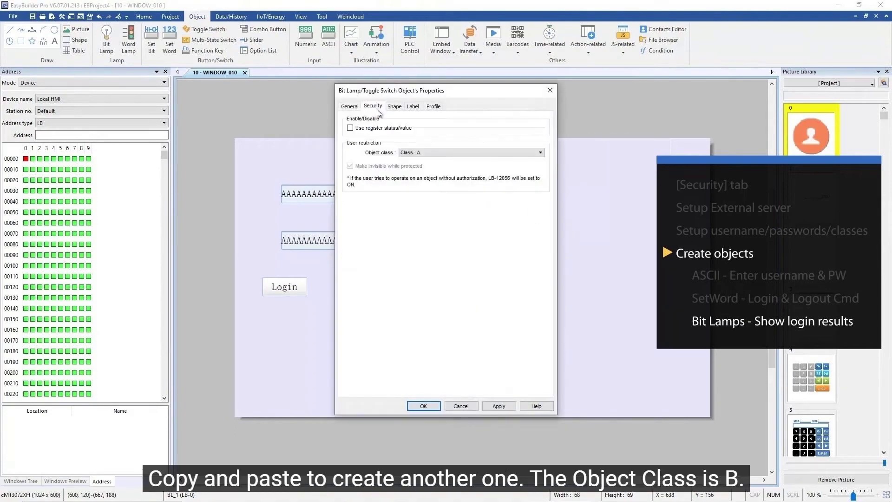
pyautogui.click(412, 153)
pyautogui.click(420, 176)
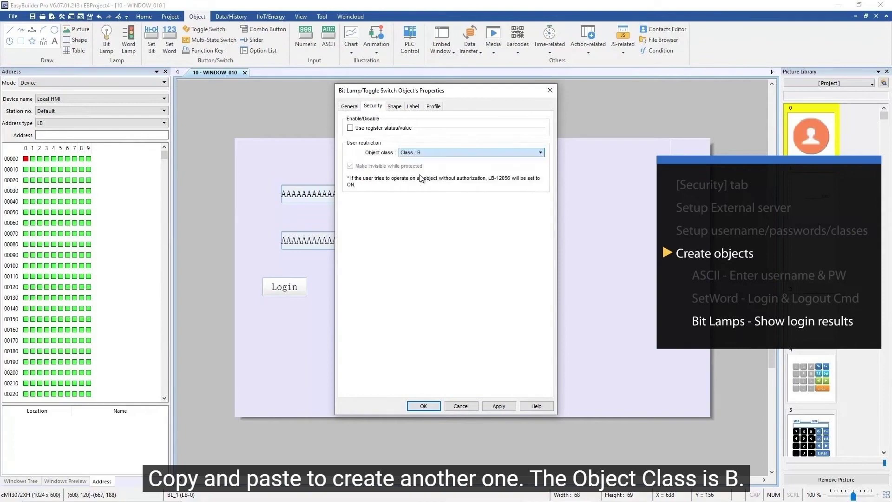
pyautogui.click(399, 108)
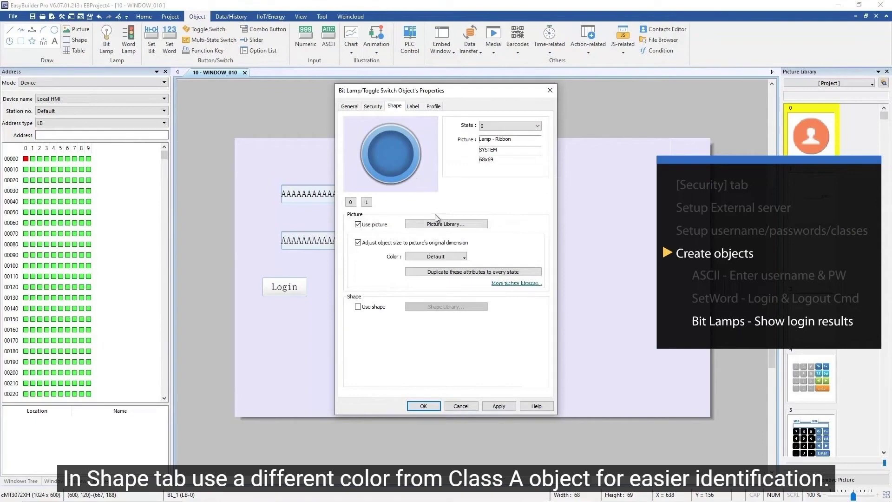
pyautogui.click(445, 255)
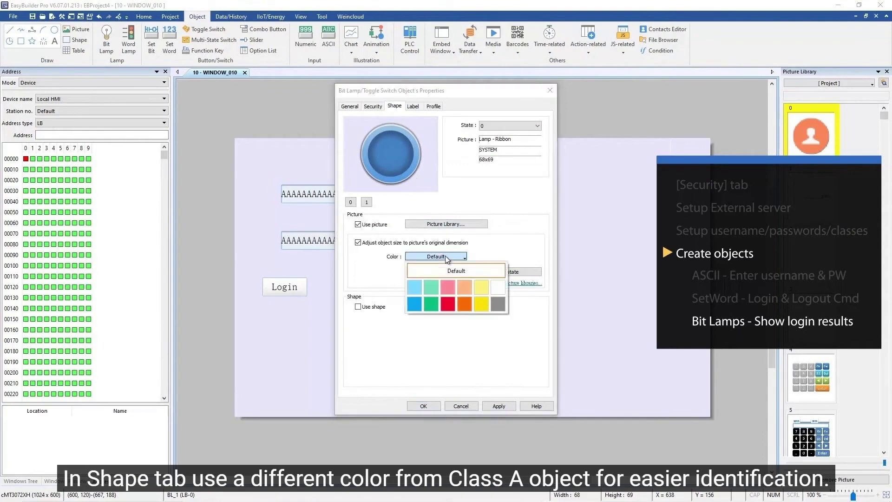
pyautogui.click(452, 289)
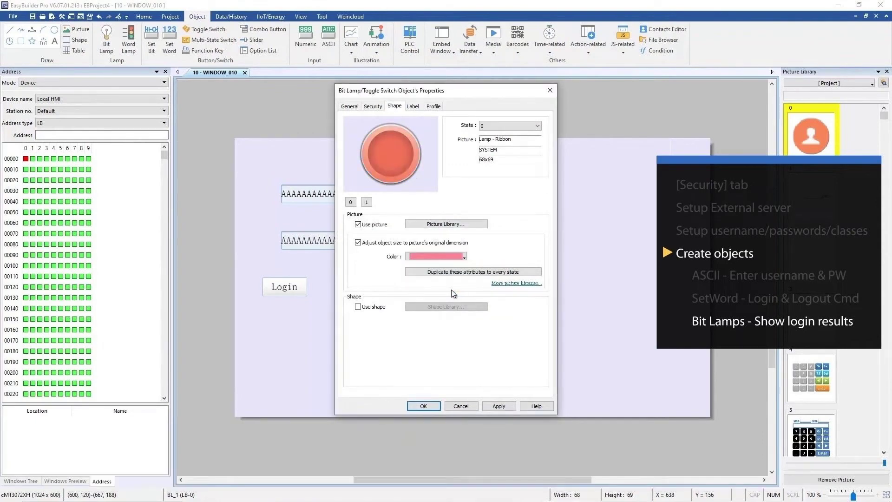
pyautogui.click(424, 405)
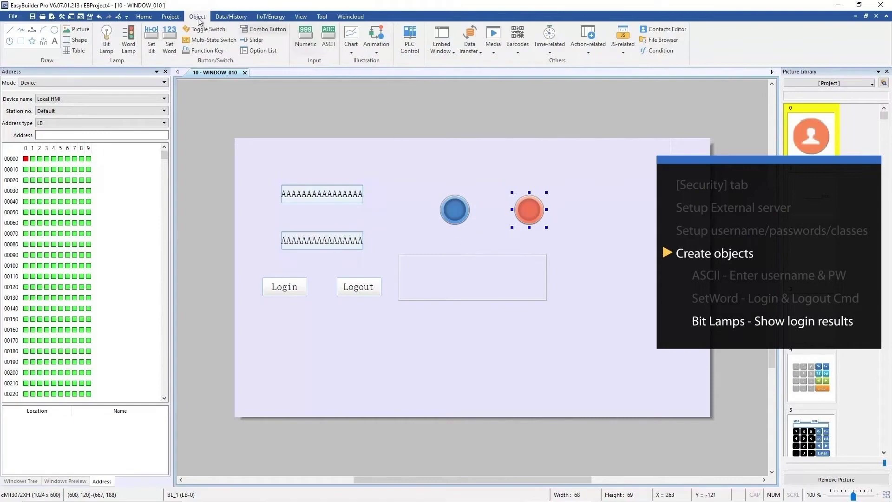
pyautogui.click(173, 17)
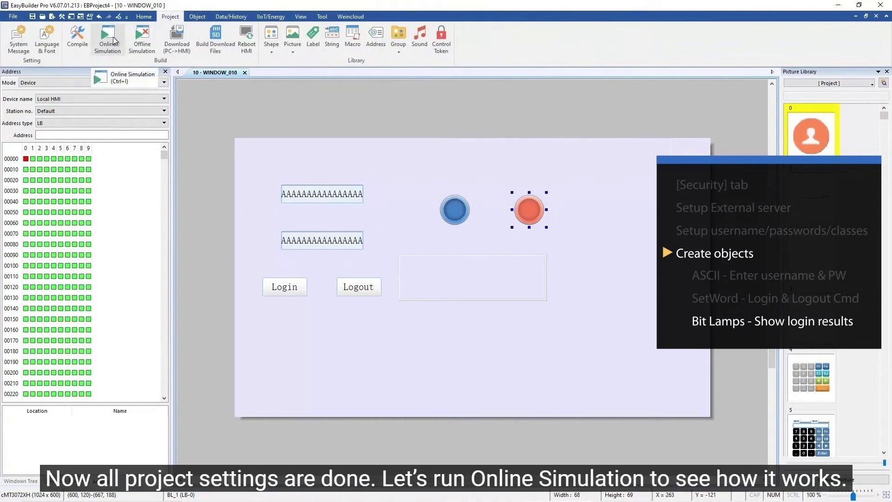
# - Save the project as 'local HMI' and launch the online simulation
pyautogui.click(114, 39)
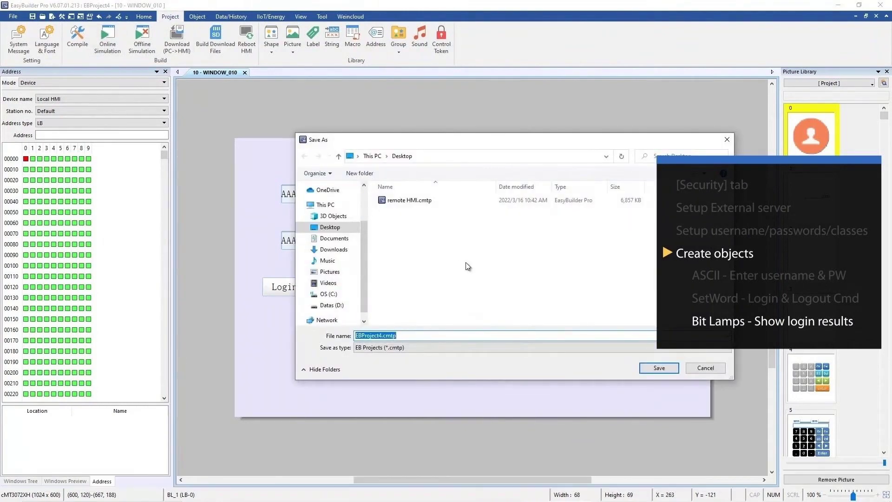
pyautogui.write('local HMI')
pyautogui.press('Return')
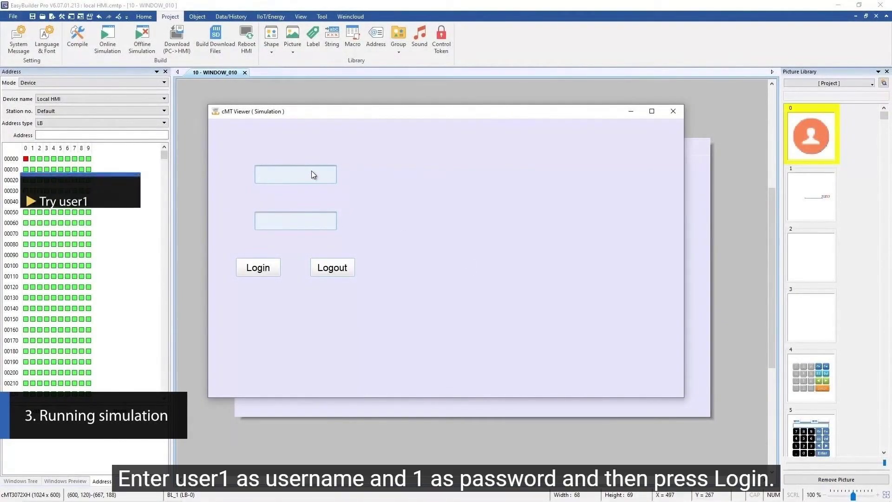
# - Log in with the first user's credentials to see the blue Class A lamp, then log out
pyautogui.write('user1')
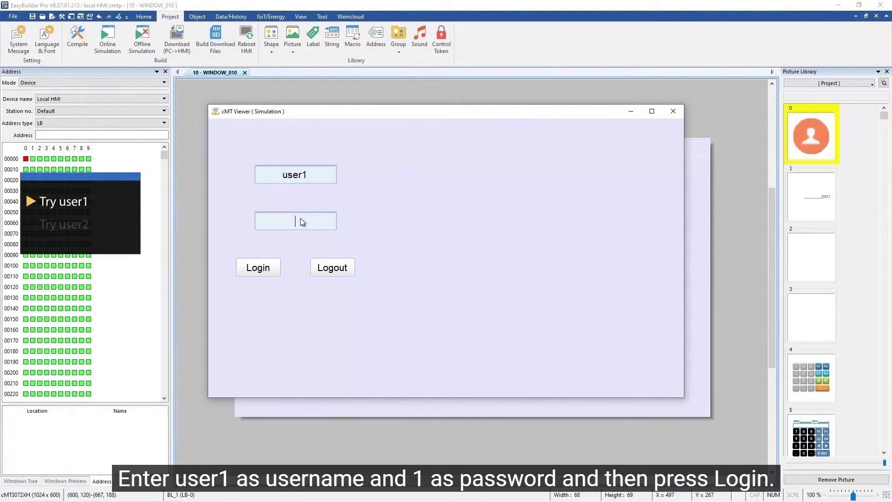
pyautogui.write('1')
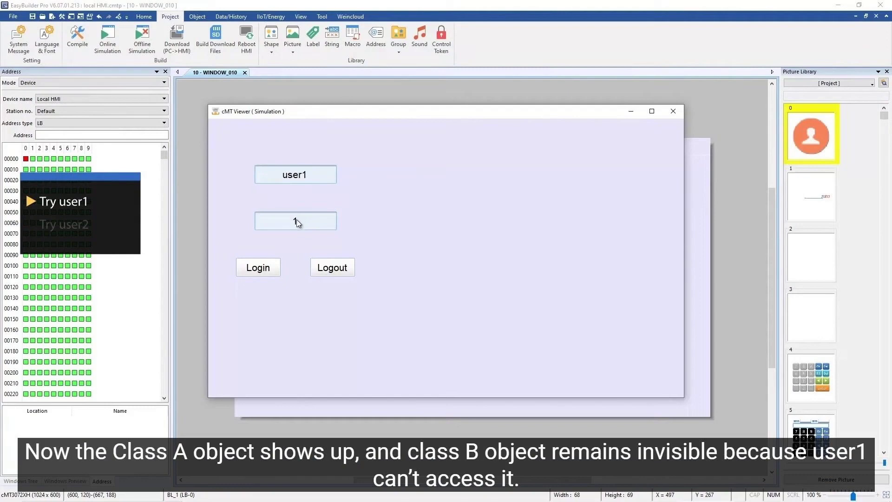
pyautogui.click(267, 271)
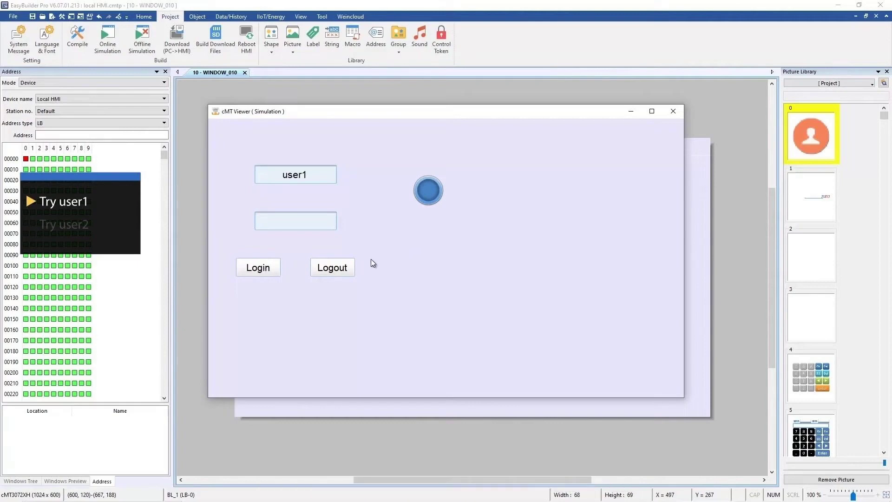
pyautogui.click(347, 266)
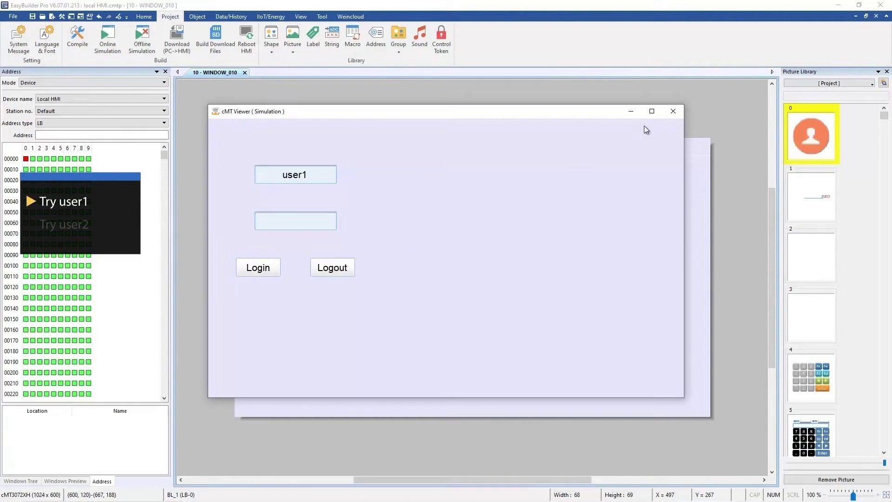
# - Replace the username with the second user's and log in to reveal the red Class B lamp
pyautogui.click(300, 174)
pyautogui.write('user2')
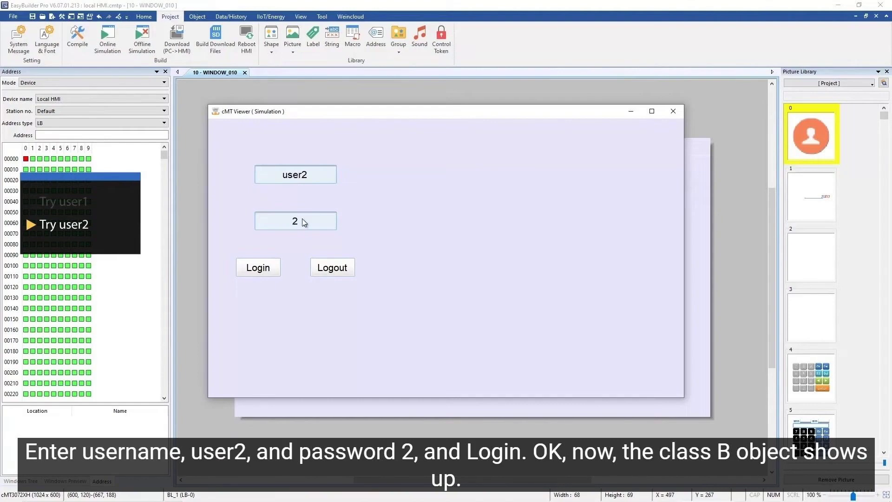
pyautogui.click(268, 268)
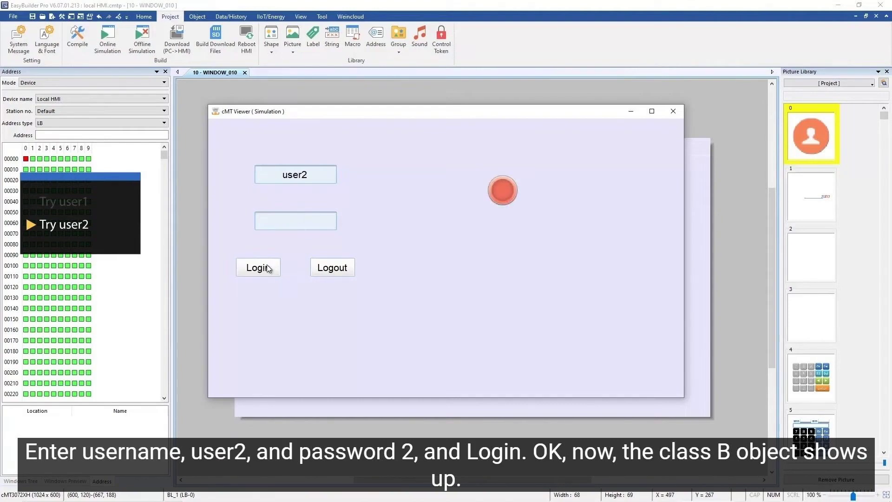